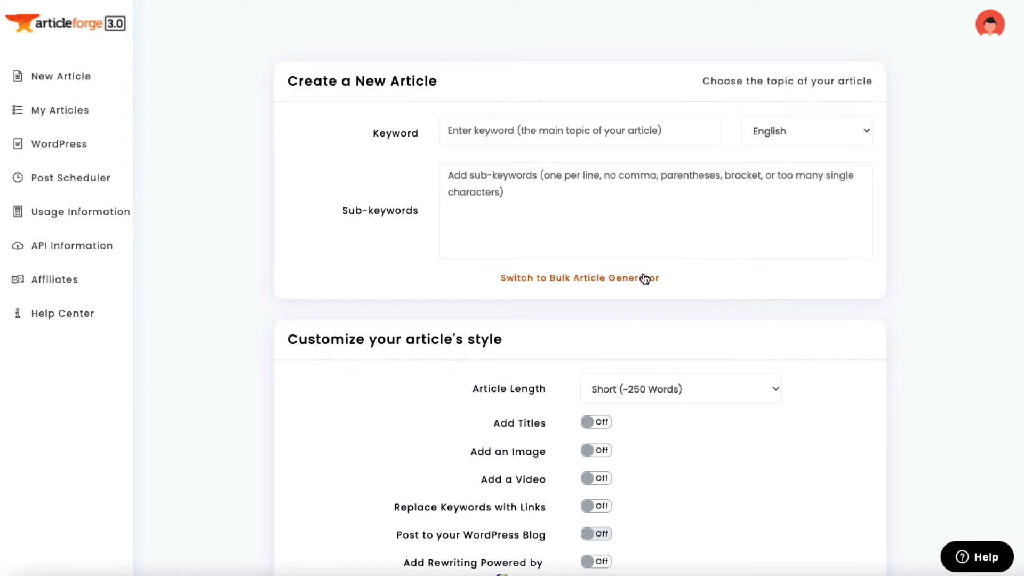
Step: In the Bulk Article Generator, enter the fitness-tracker keywords: best of 2021, best budget, types
click(645, 279)
click(584, 180)
text(best)
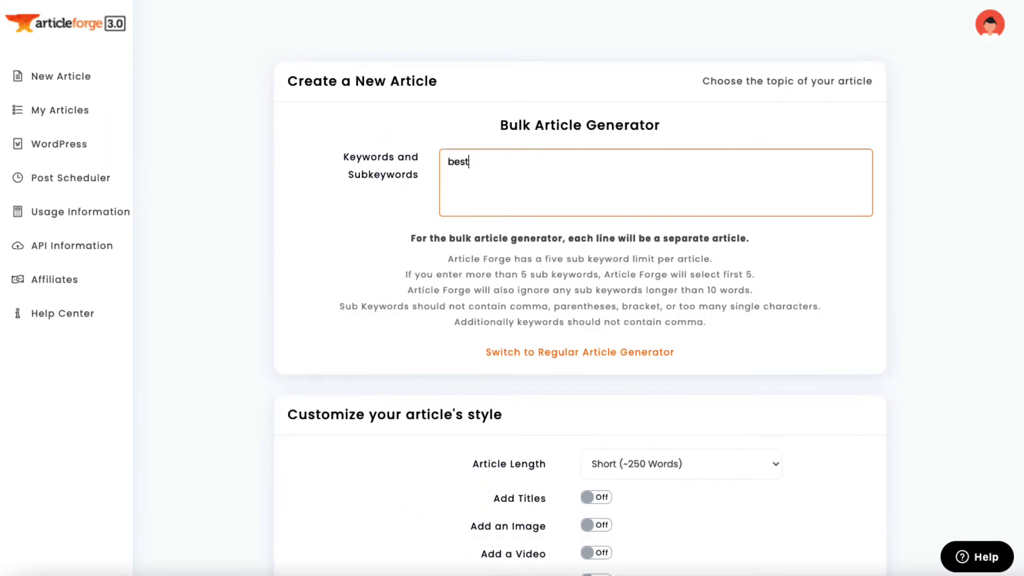
text( fitness trackers of)
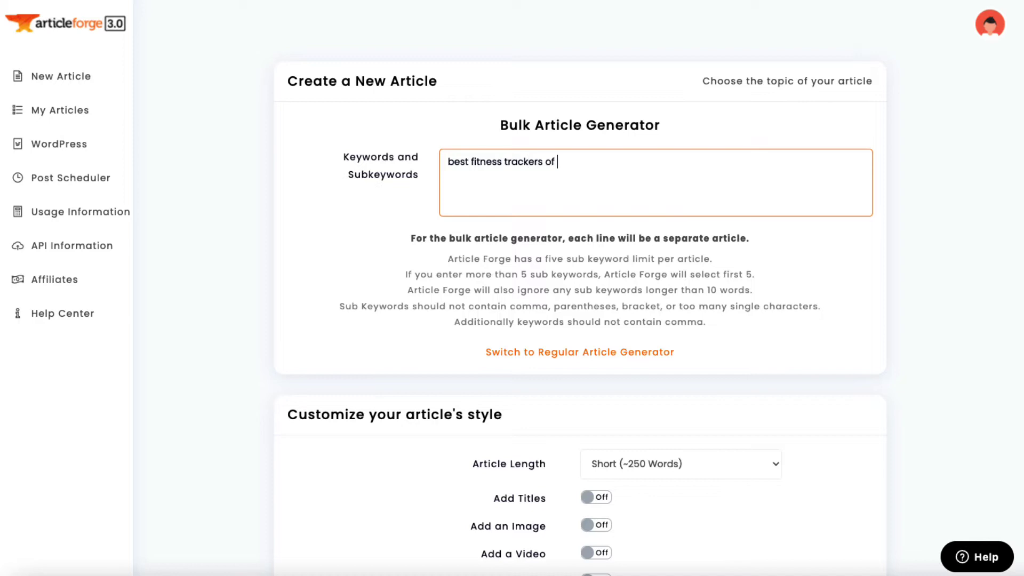
text( 2021)
key(Return)
text(best budg)
text(et fitness tracke)
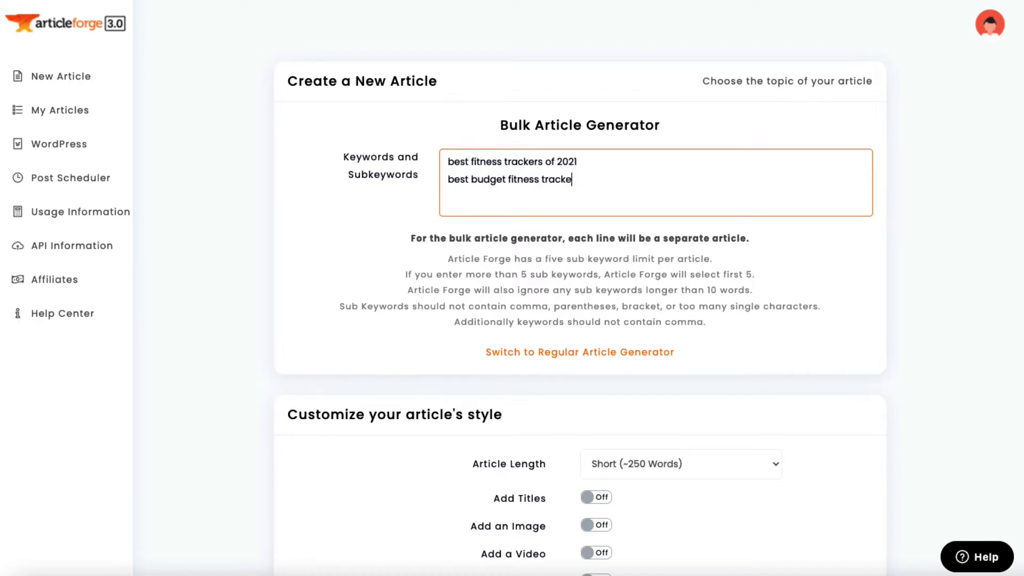
text(rs)
key(Return)
text(typ)
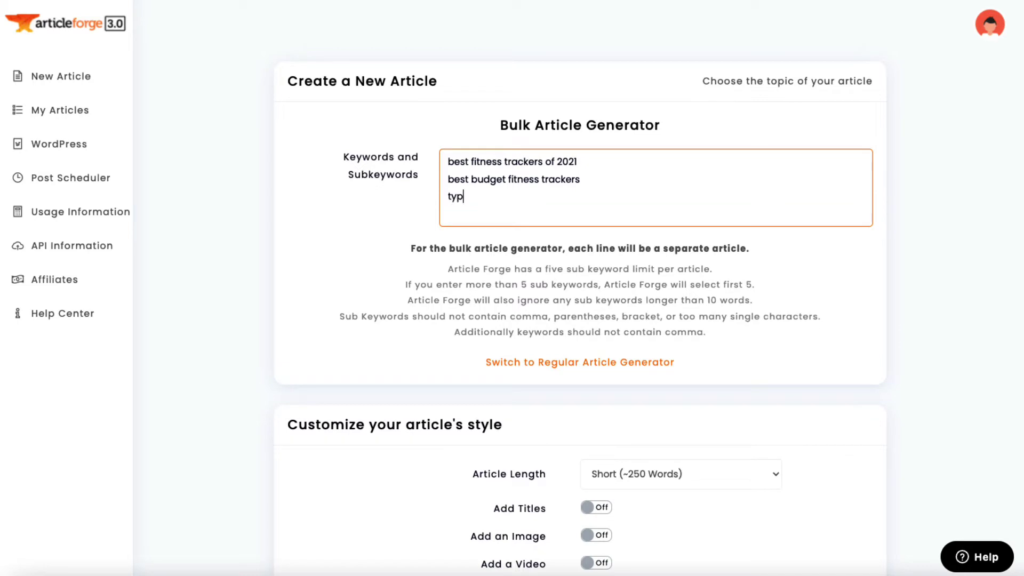
text(es of fit)
text(ness tracker)
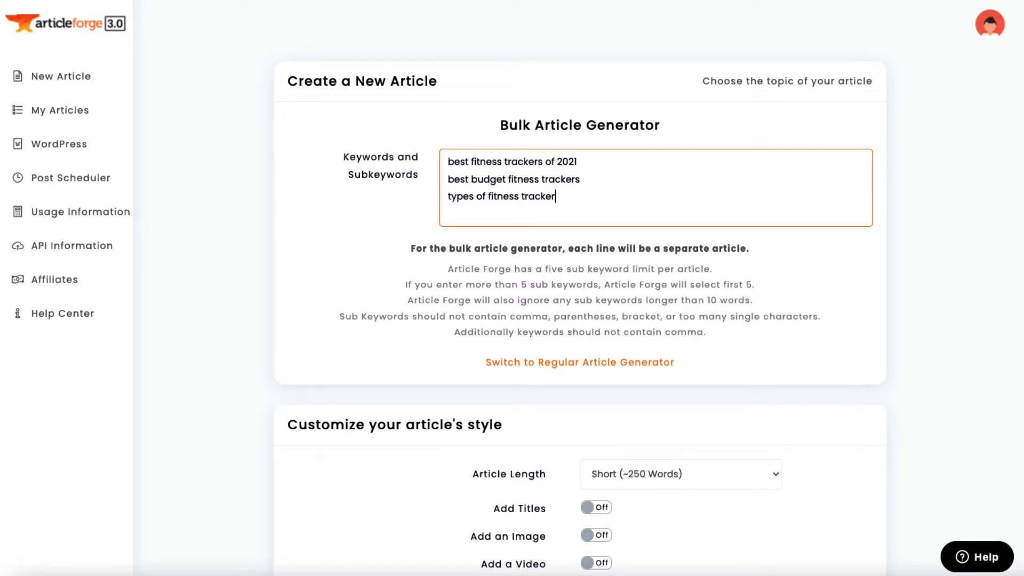
text(s, smartw)
text(atches,)
text( wearables)
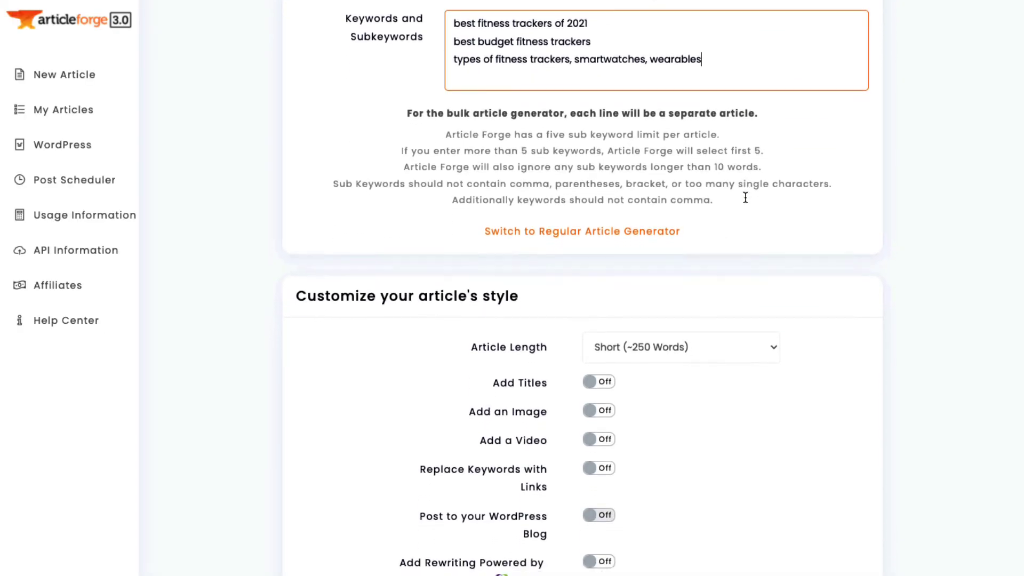
scroll(745, 198, down, 2)
Step: Start the bulk job for Medium (~500 words) articles with titles and videos added
click(724, 238)
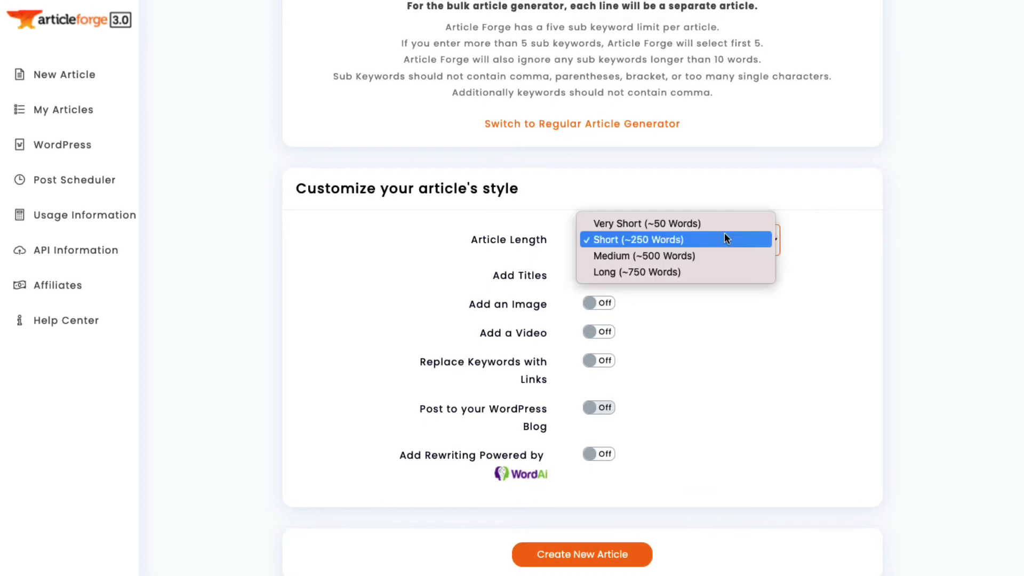
click(713, 255)
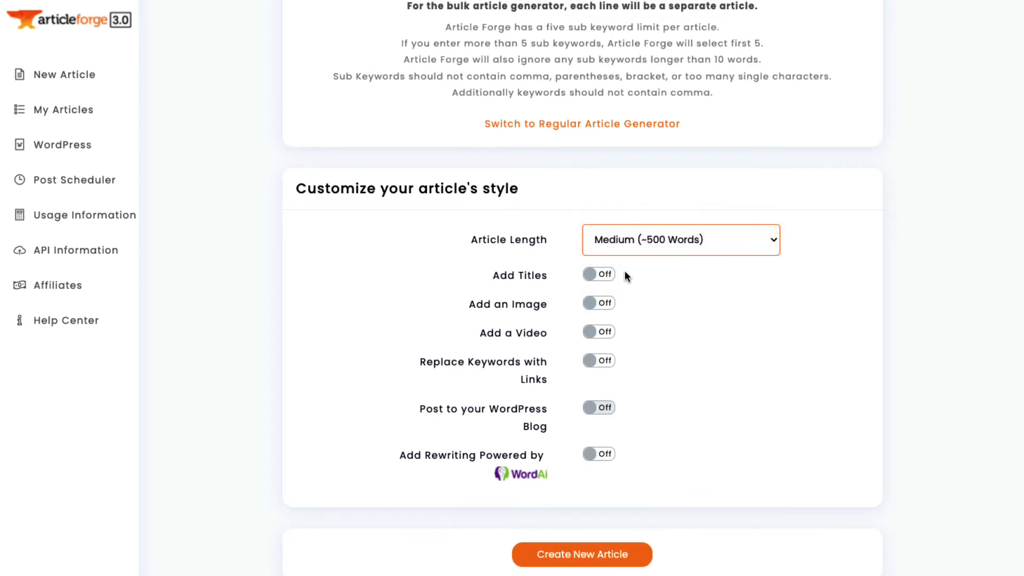
click(610, 274)
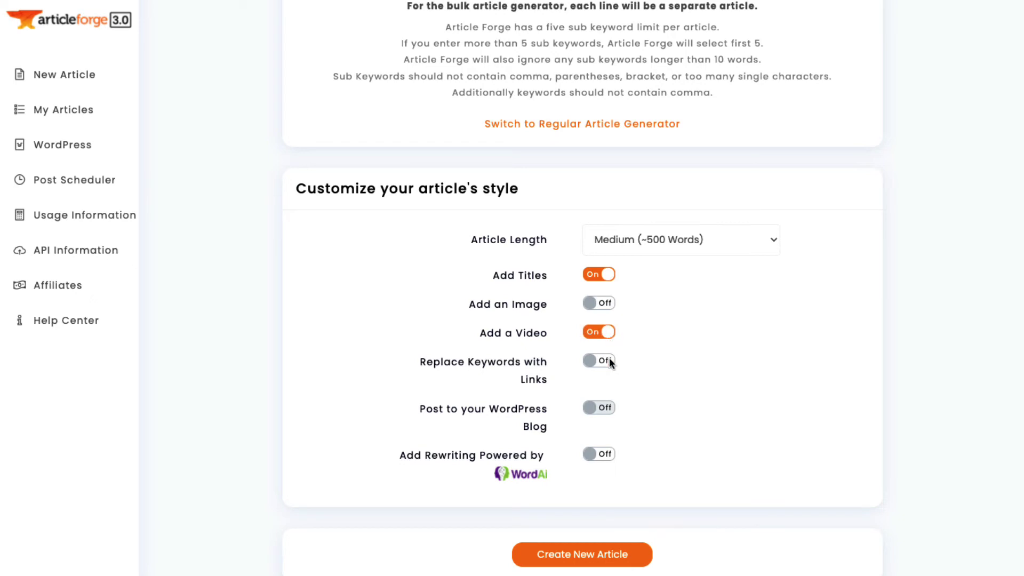
click(618, 554)
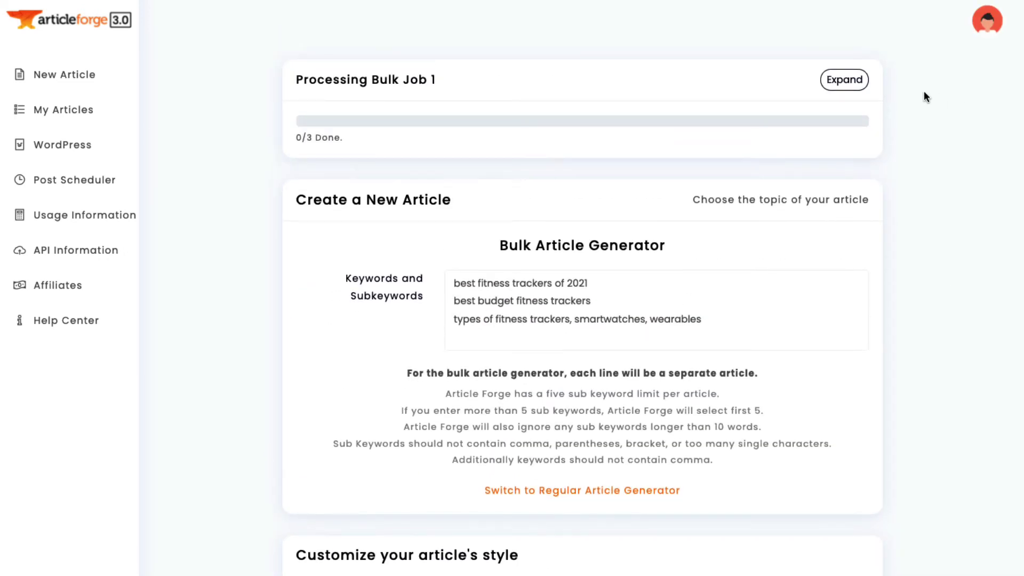
Step: Expand the Processing Bulk Job panel to follow all three queries until 3/3 done
click(843, 79)
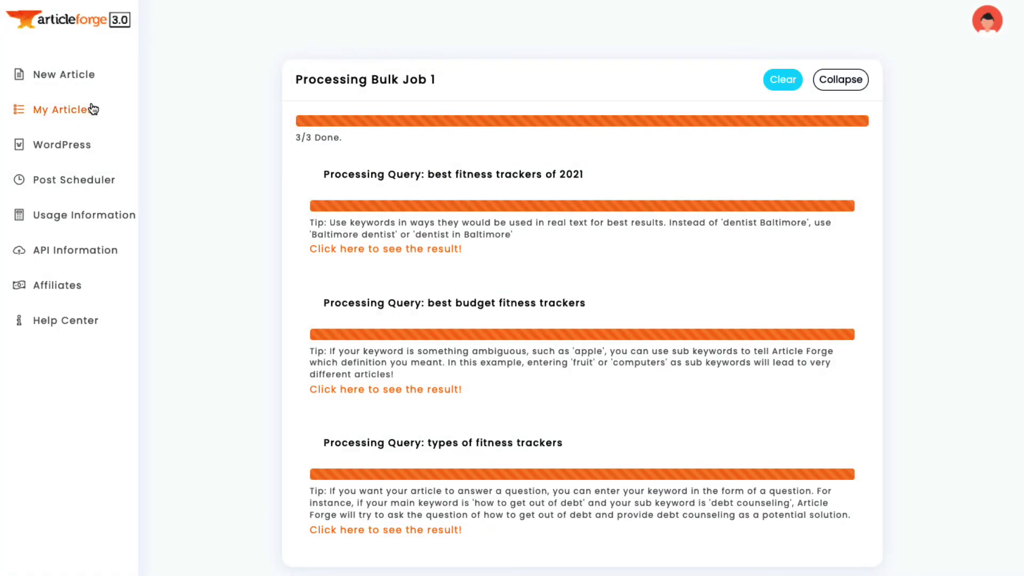
Step: Check the types, best budget, and best-of-2021 fitness-tracker articles in Your Articles
click(63, 110)
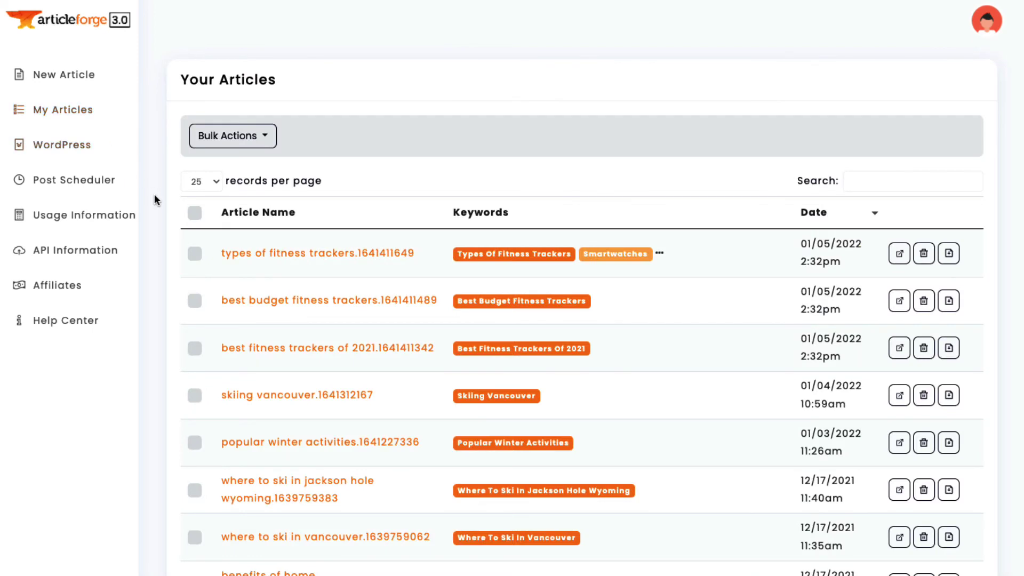
click(194, 252)
click(194, 301)
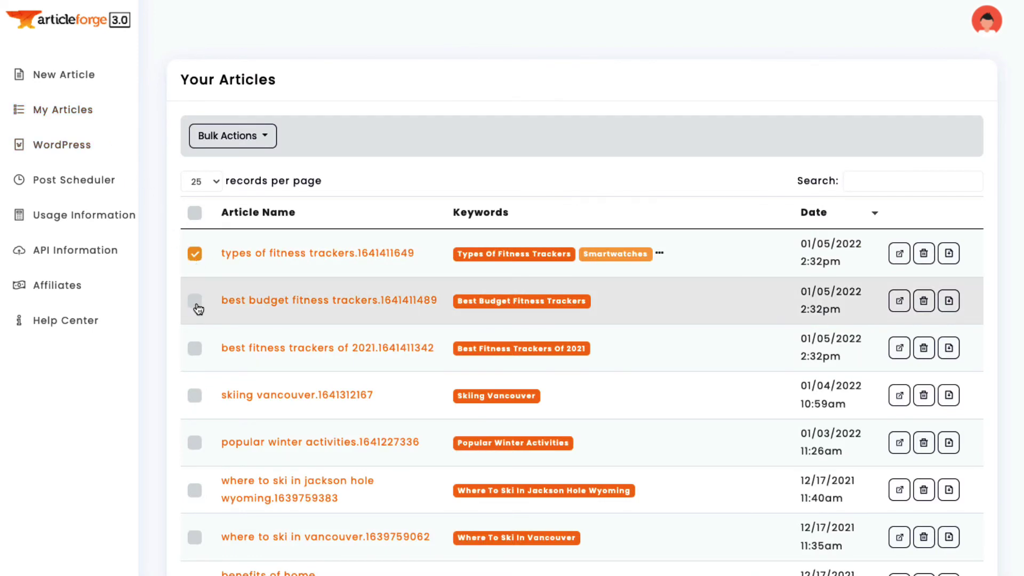
click(195, 348)
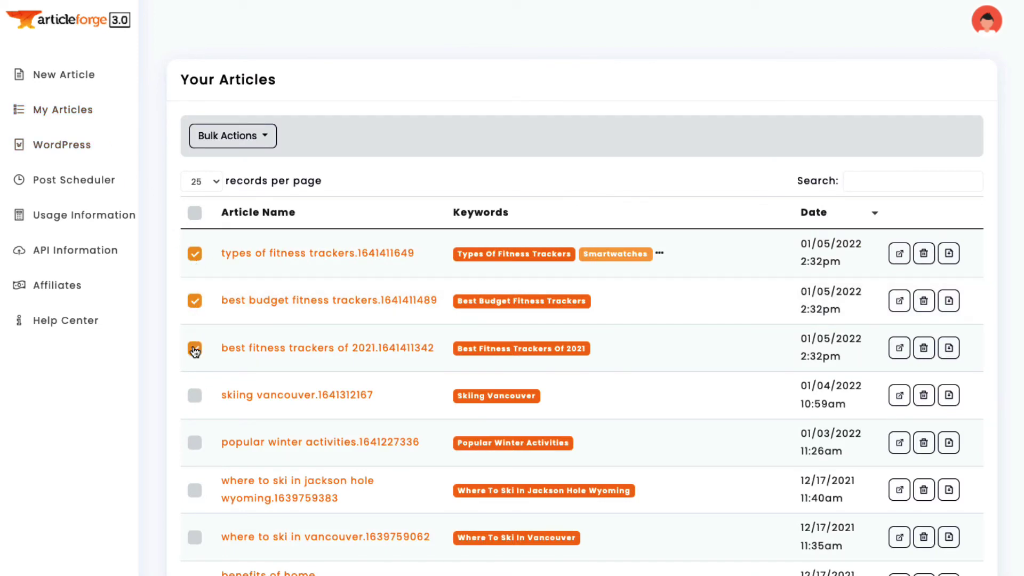